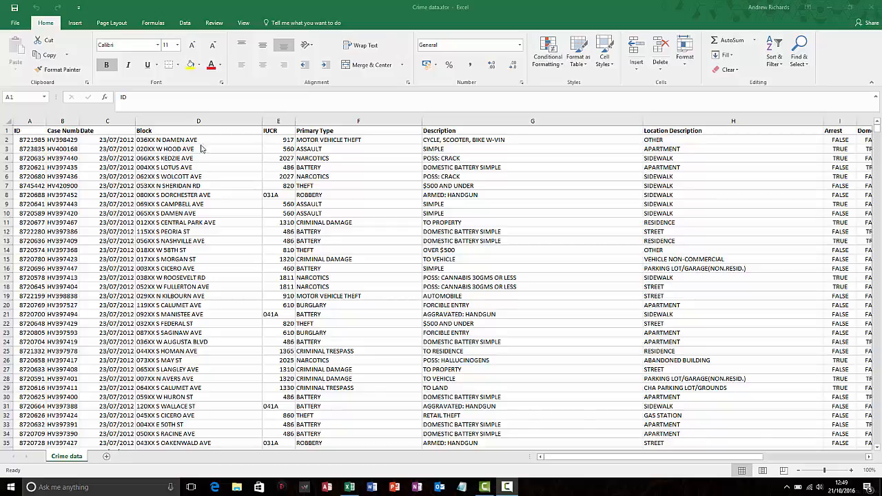
# Check the date range of the crime records by viewing the first and last entries in the Date column.
pyautogui.click(128, 139)
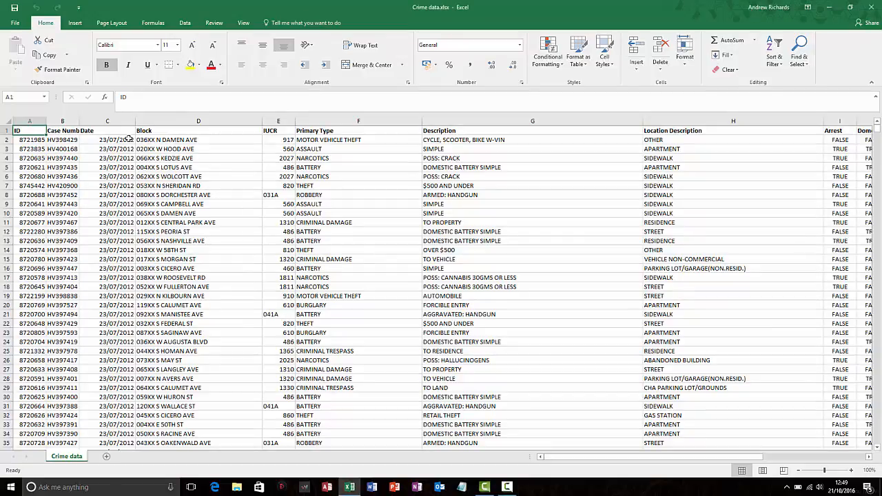
pyautogui.click(129, 139)
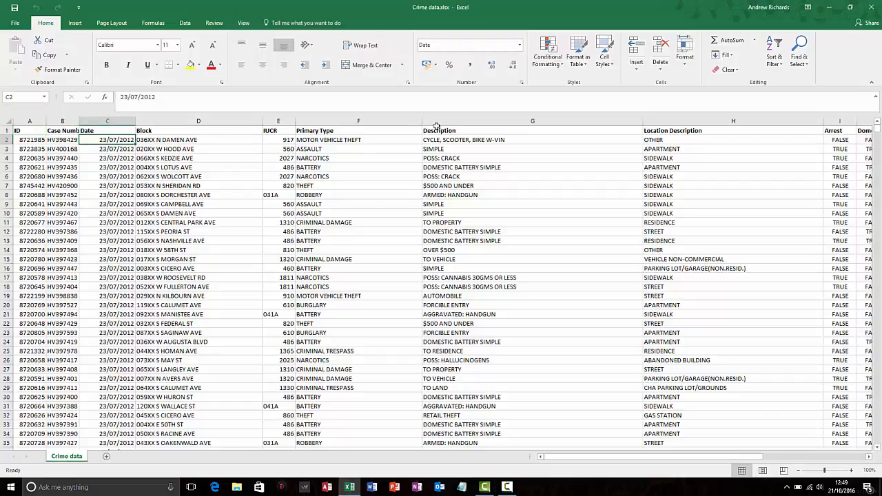
pyautogui.hotkey('ctrl', 'Down')
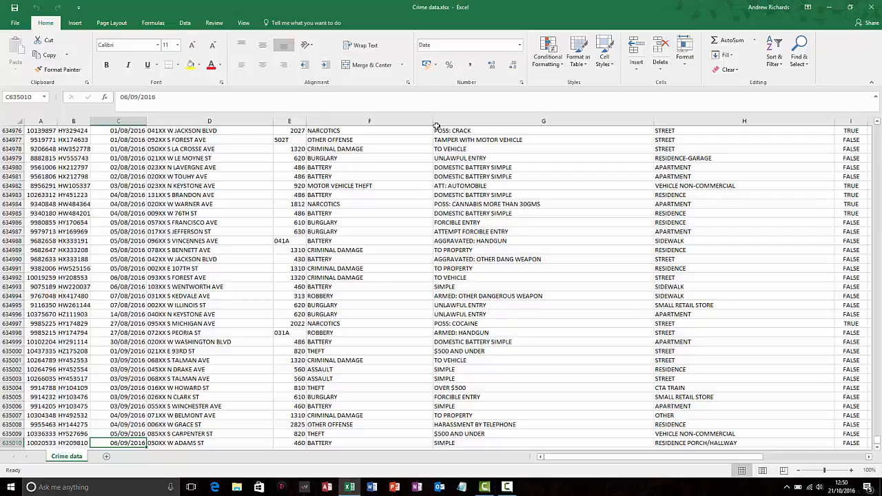
pyautogui.hotkey('ctrl', 'Up')
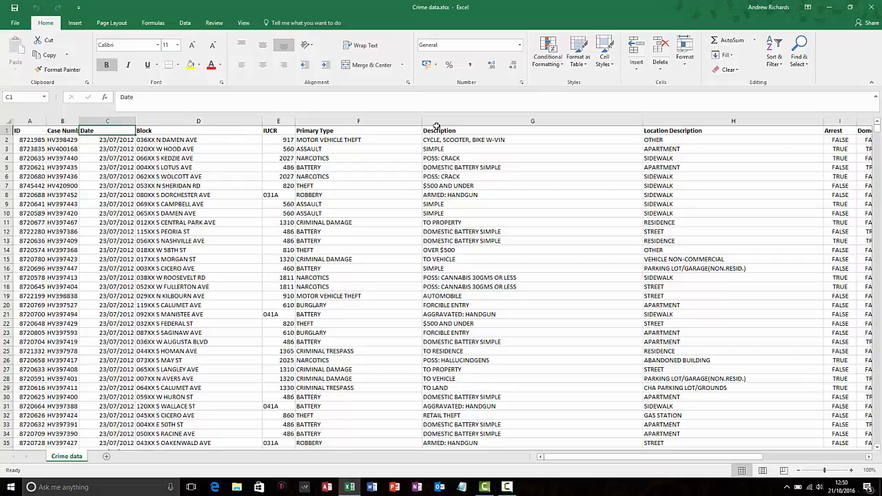
# Examine the dataset's fields from Primary Type through Arrest to Ward, including several sample records.
pyautogui.press('Right')
pyautogui.press('Right')
pyautogui.press('Right')
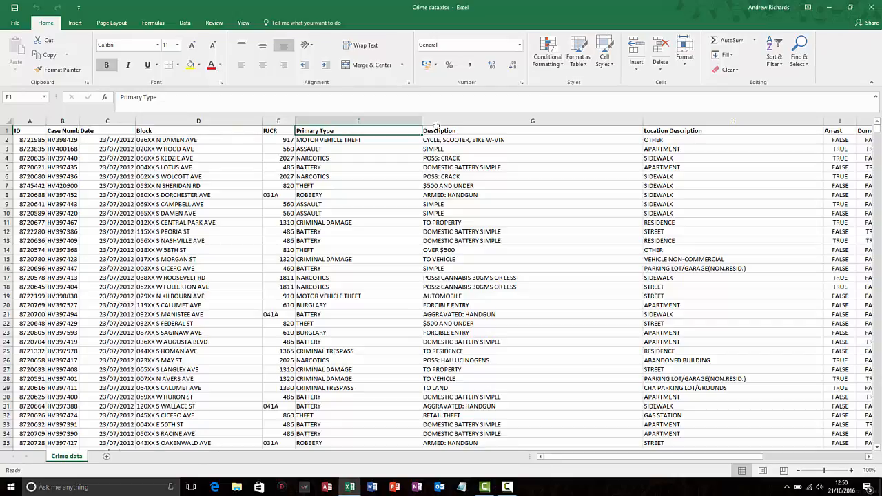
pyautogui.press('Down')
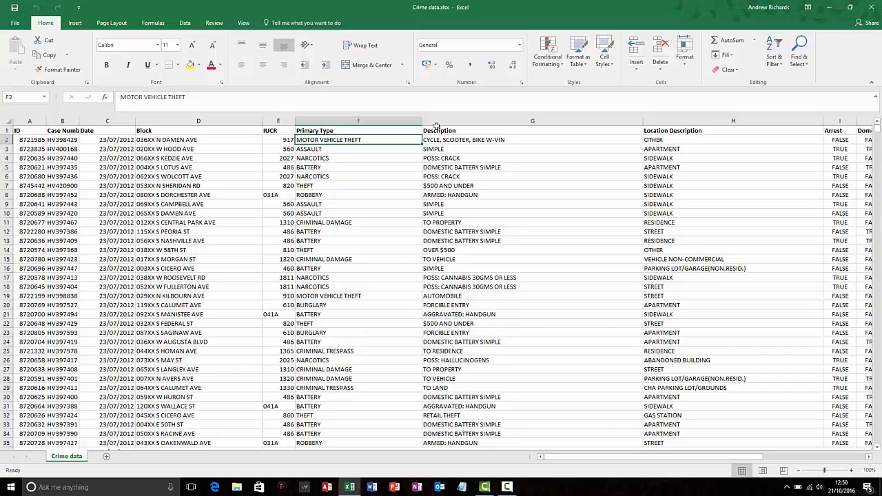
pyautogui.press('Down')
pyautogui.press('Down')
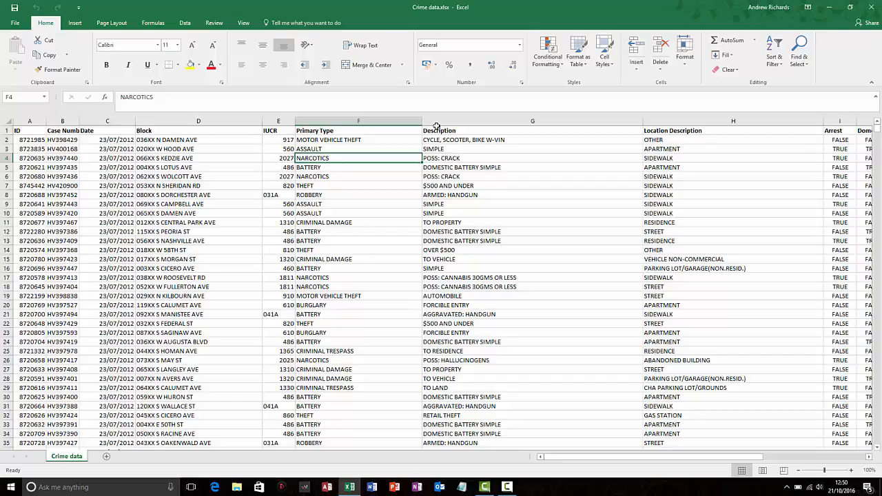
pyautogui.press('Right')
pyautogui.press('Right')
pyautogui.press('Right')
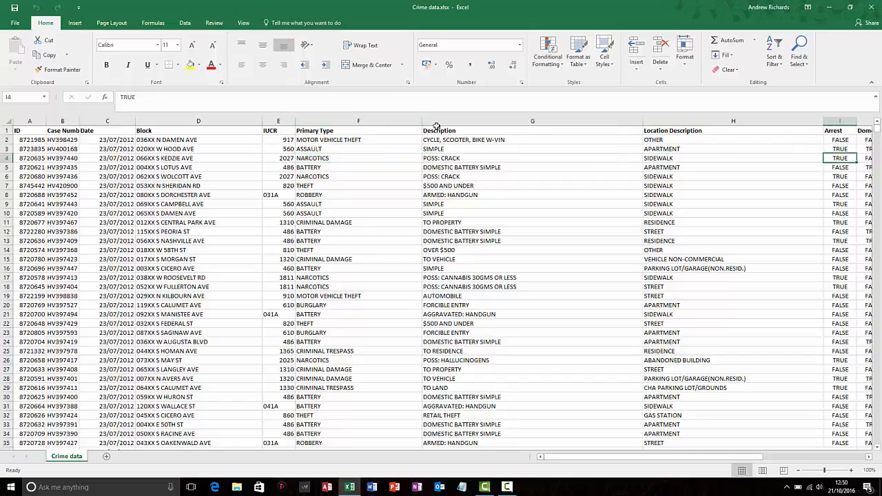
pyautogui.press('Up')
pyautogui.press('Up')
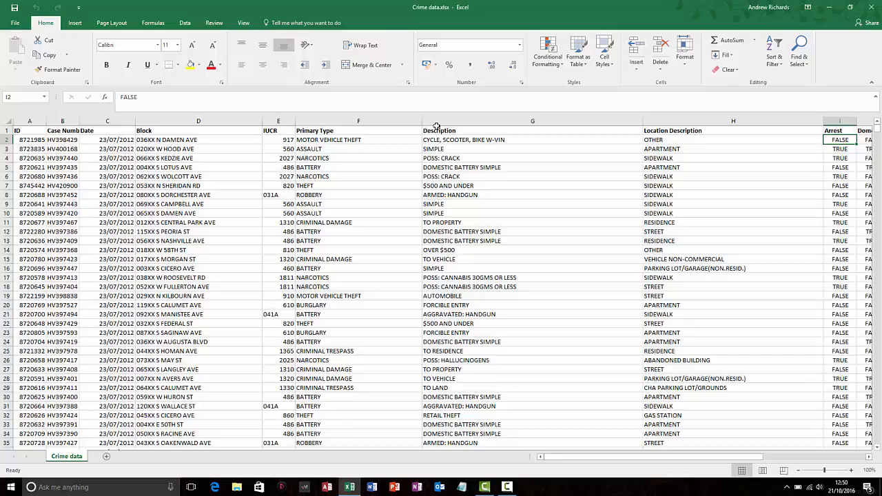
pyautogui.press('Right')
pyautogui.press('Right')
pyautogui.press('Right')
pyautogui.press('Right')
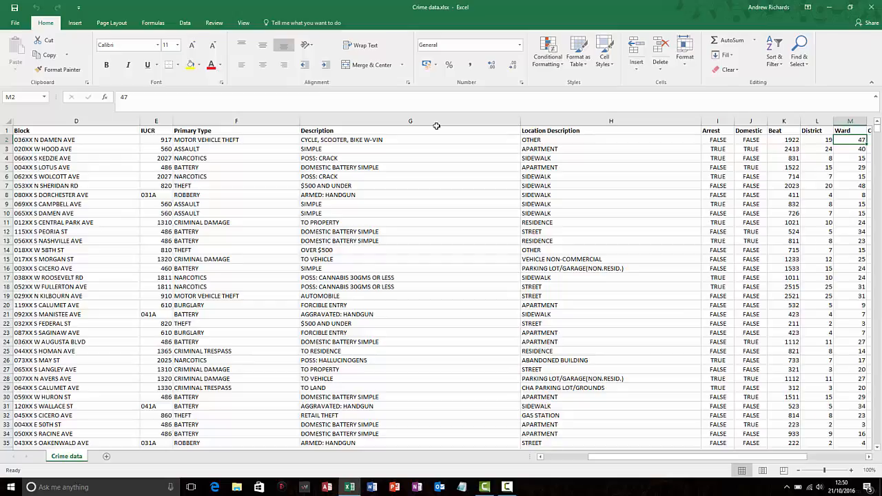
pyautogui.click(712, 149)
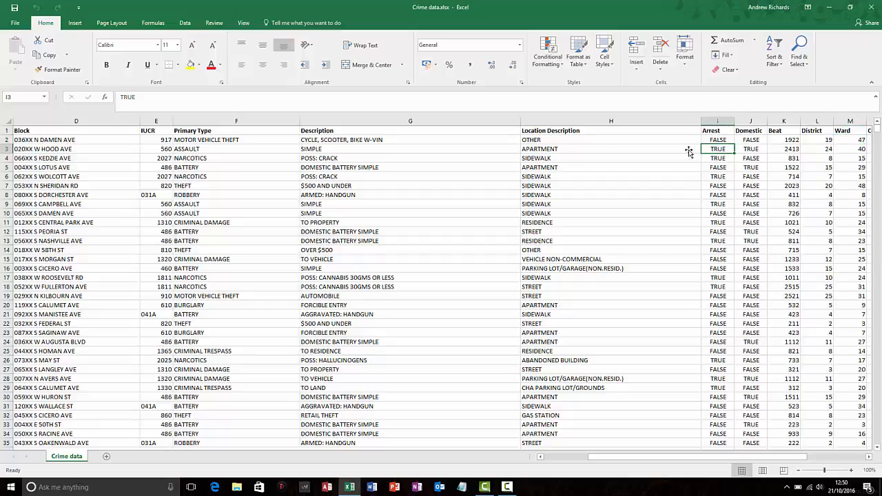
# Create a PivotTable on a new worksheet from the full crime data range.
pyautogui.click(213, 148)
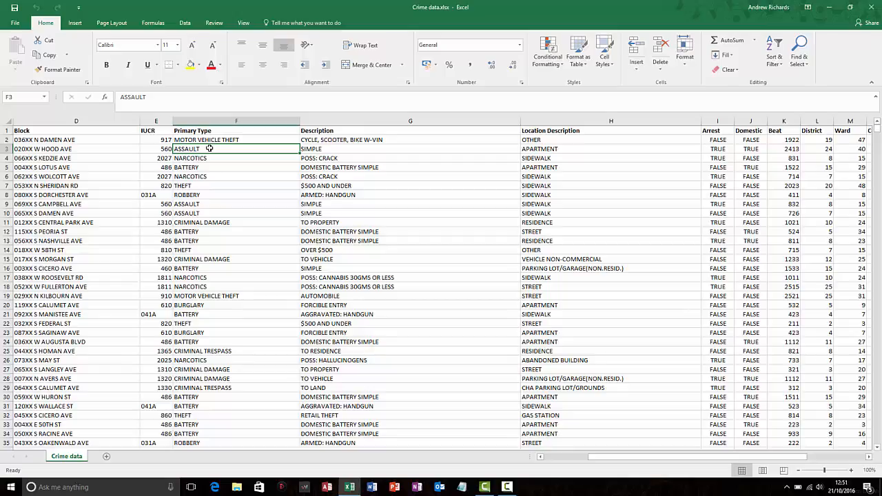
pyautogui.click(71, 23)
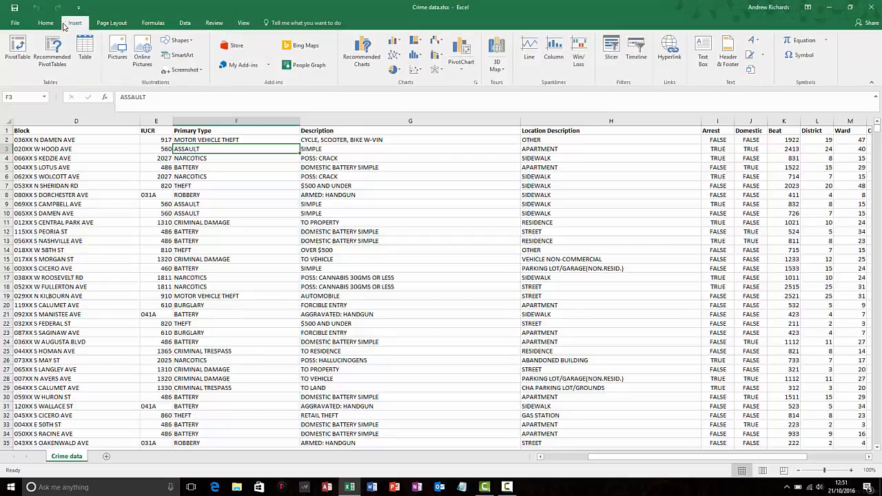
pyautogui.click(25, 45)
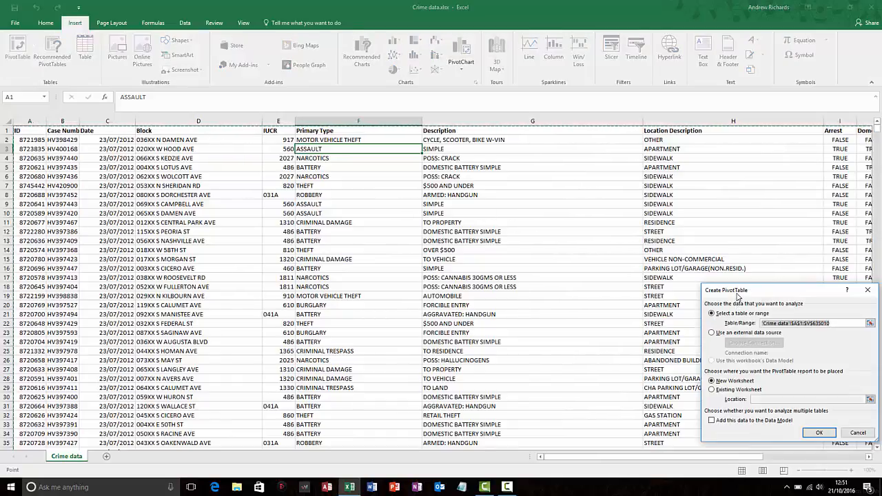
pyautogui.moveTo(738, 296); pyautogui.dragTo(452, 199)
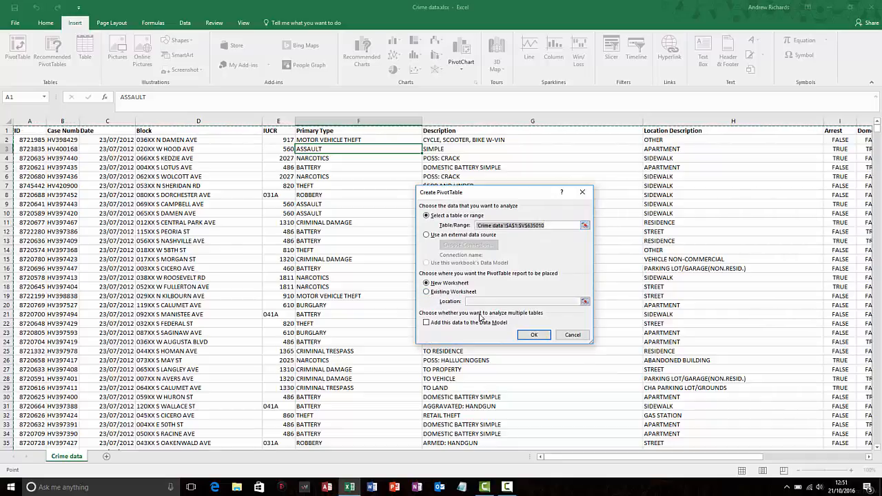
pyautogui.click(532, 338)
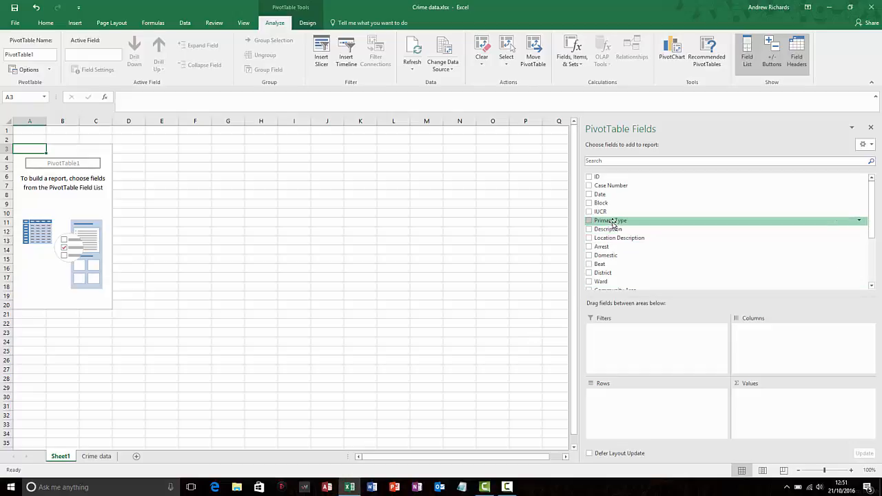
# Put Primary Type in the PivotTable's rows and Arrest in its values.
pyautogui.moveTo(612, 222); pyautogui.dragTo(620, 408)
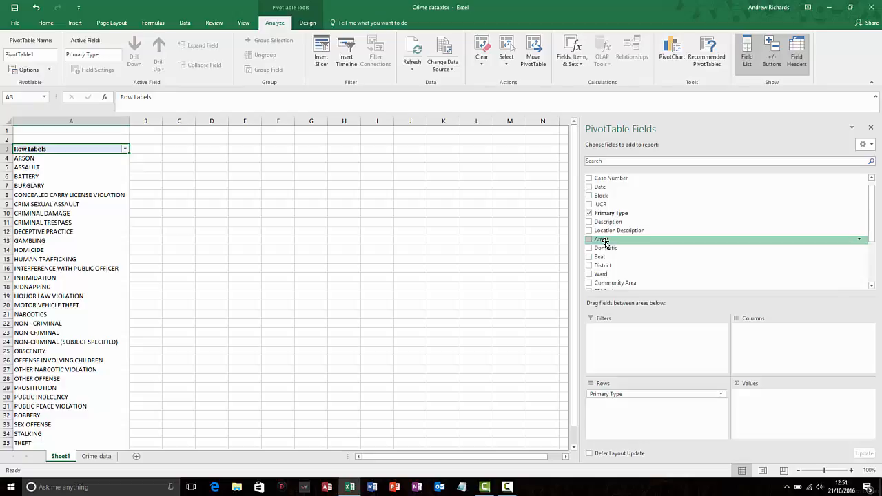
pyautogui.moveTo(605, 243); pyautogui.dragTo(756, 396)
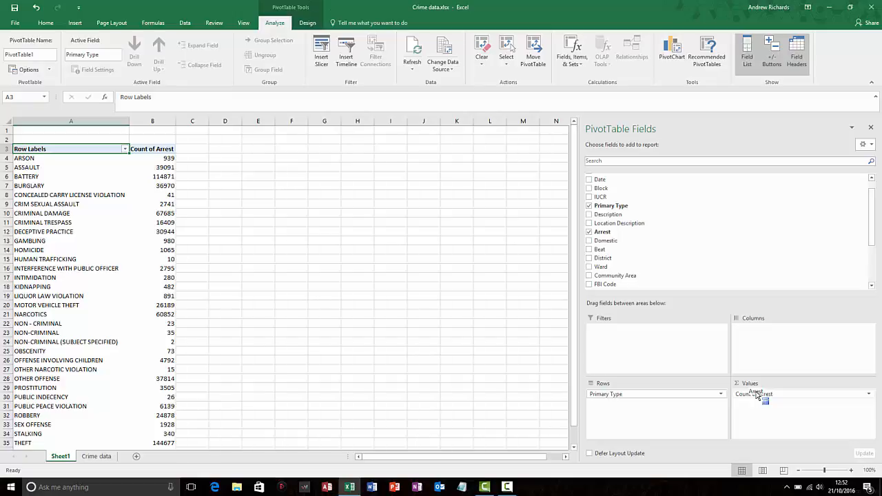
pyautogui.moveTo(756, 395); pyautogui.dragTo(757, 394)
# Inspect the Arrest column on the Crime data sheet to see what kind of values it holds.
pyautogui.click(97, 456)
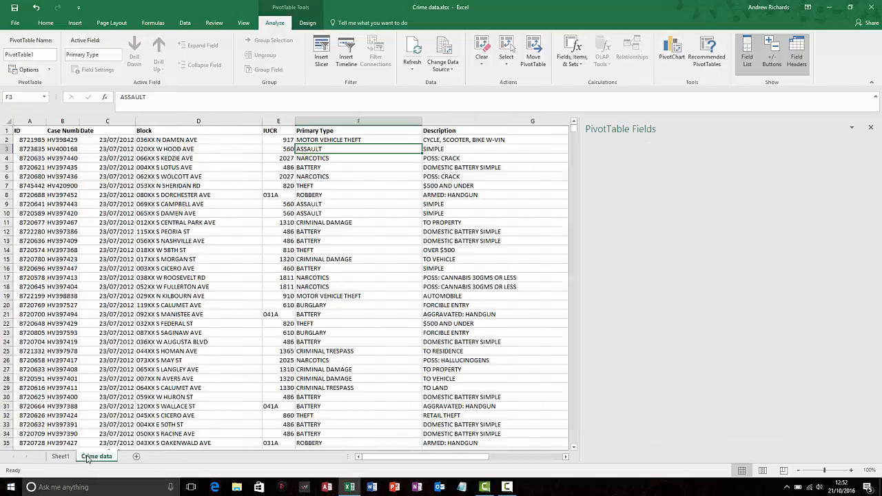
pyautogui.press('Right')
pyautogui.press('Right')
pyautogui.press('Right')
pyautogui.press('Right')
pyautogui.press('Right')
pyautogui.press('Right')
pyautogui.press('Right')
pyautogui.press('Right')
pyautogui.press('Right')
pyautogui.press('Right')
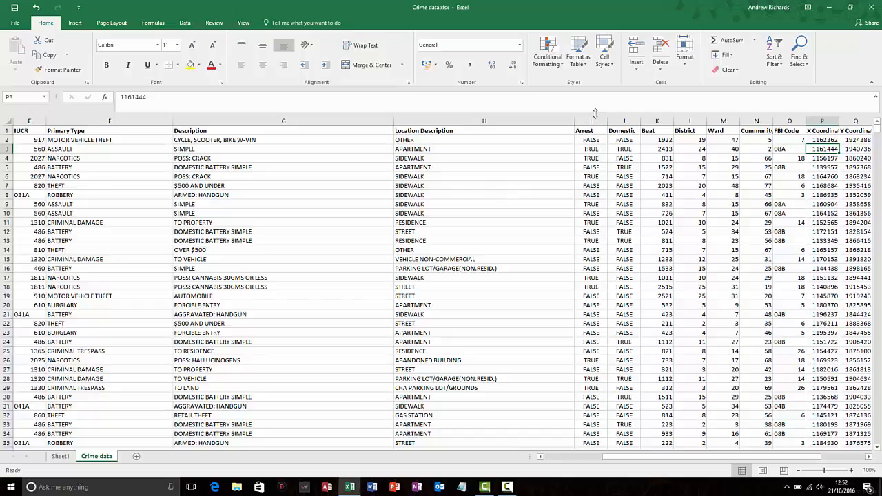
pyautogui.click(624, 121)
pyautogui.click(593, 122)
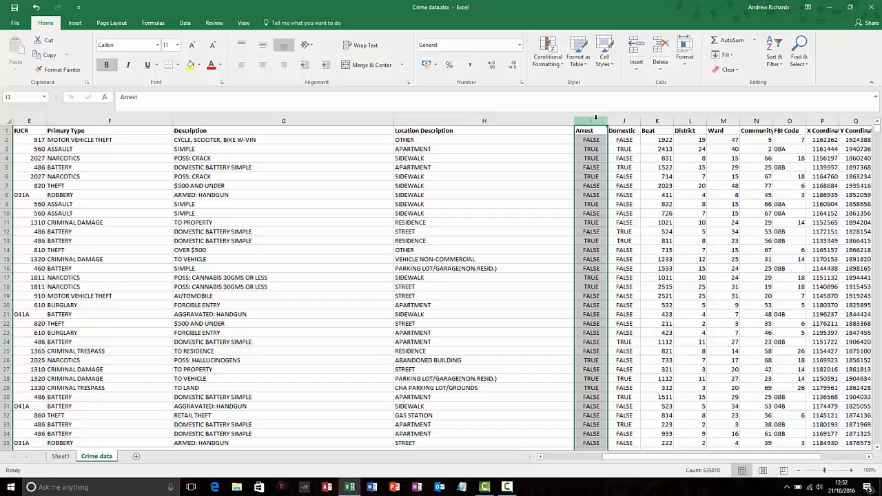
# Back on Sheet1, move the Arrest field from the PivotTable's values to its columns.
pyautogui.click(67, 457)
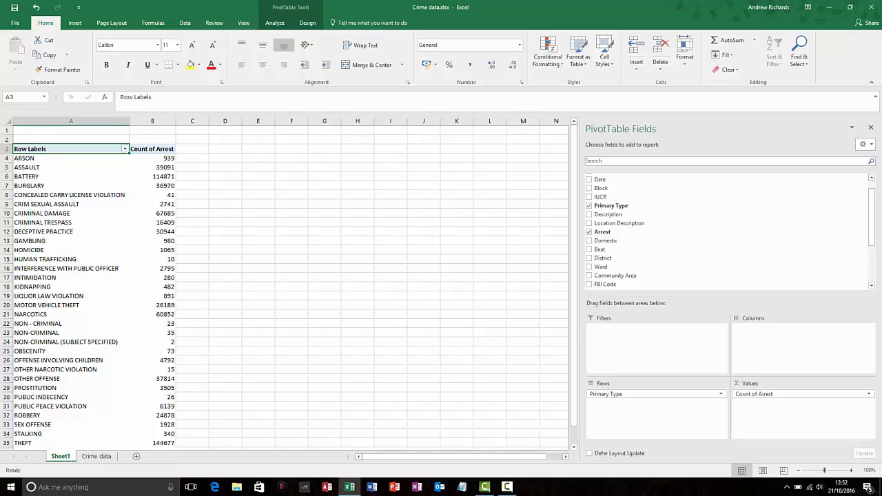
pyautogui.click(748, 395)
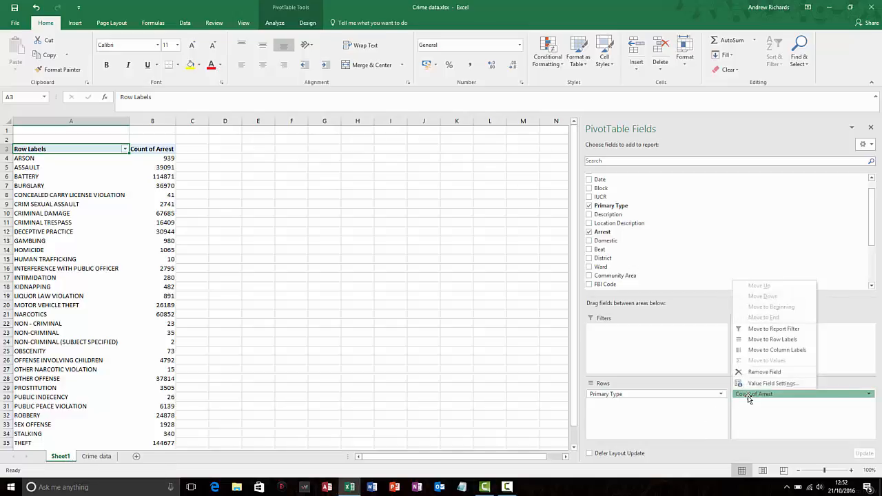
pyautogui.moveTo(748, 398); pyautogui.dragTo(753, 346)
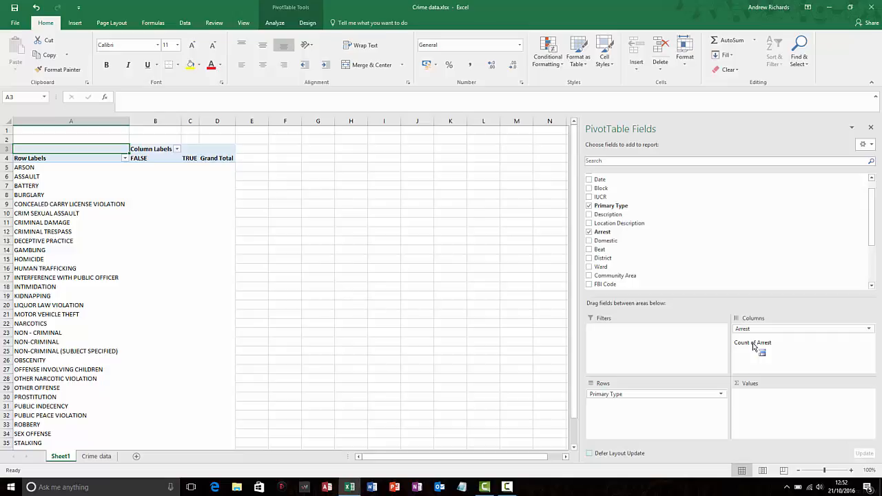
# Add the ID field to the PivotTable's values and summarize it by Count.
pyautogui.moveTo(753, 347); pyautogui.dragTo(870, 207)
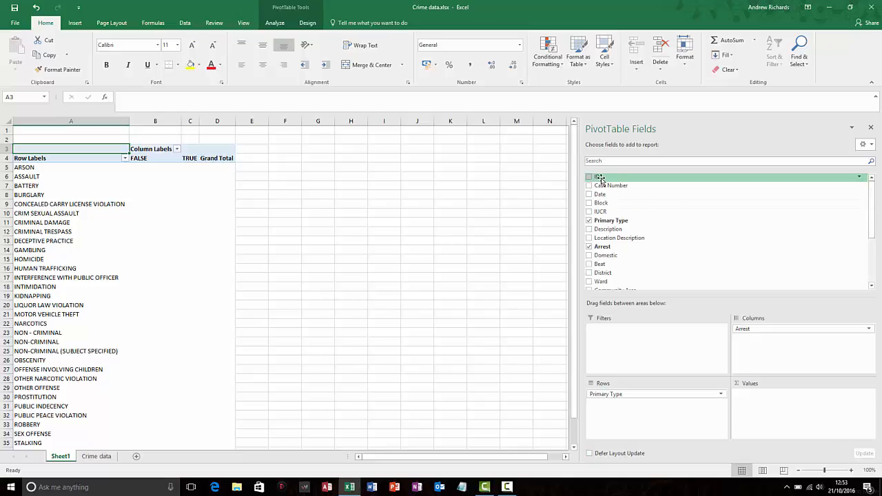
pyautogui.moveTo(599, 178); pyautogui.dragTo(756, 401)
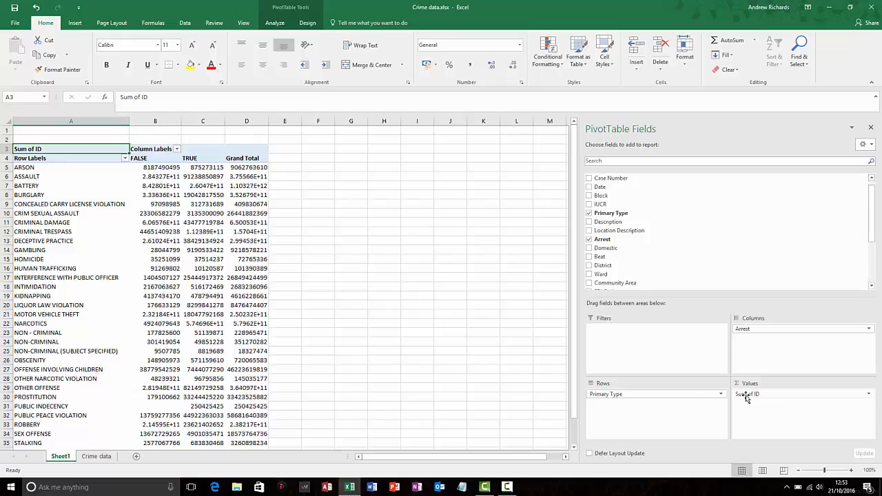
pyautogui.click(868, 397)
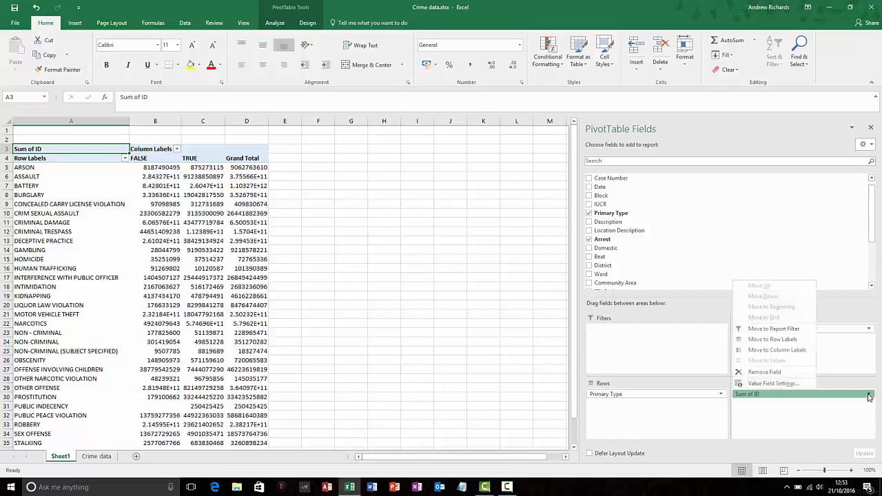
pyautogui.click(761, 383)
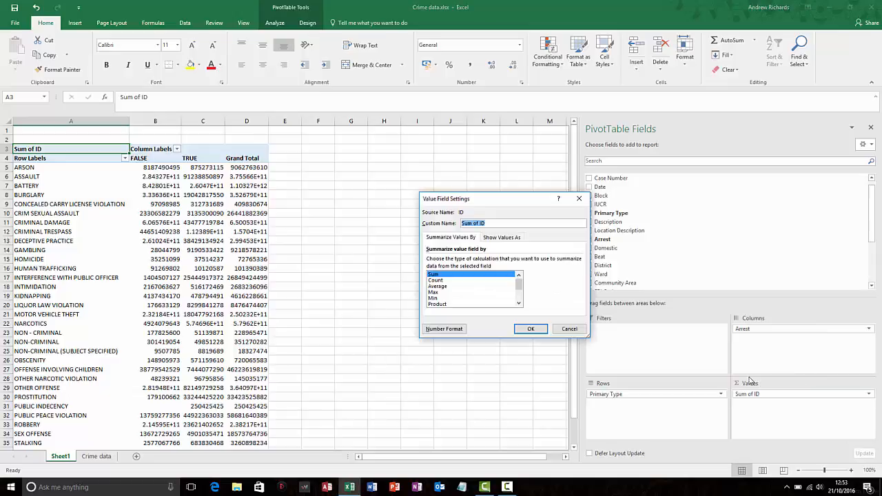
pyautogui.click(478, 281)
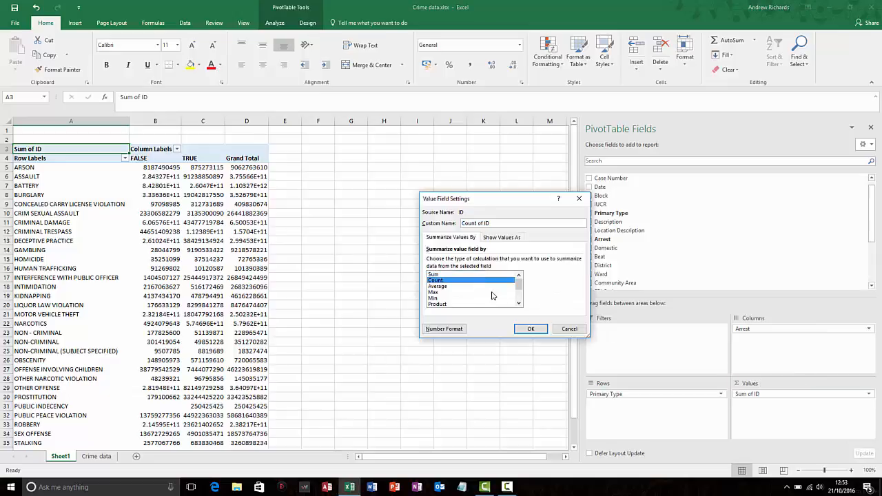
pyautogui.click(530, 329)
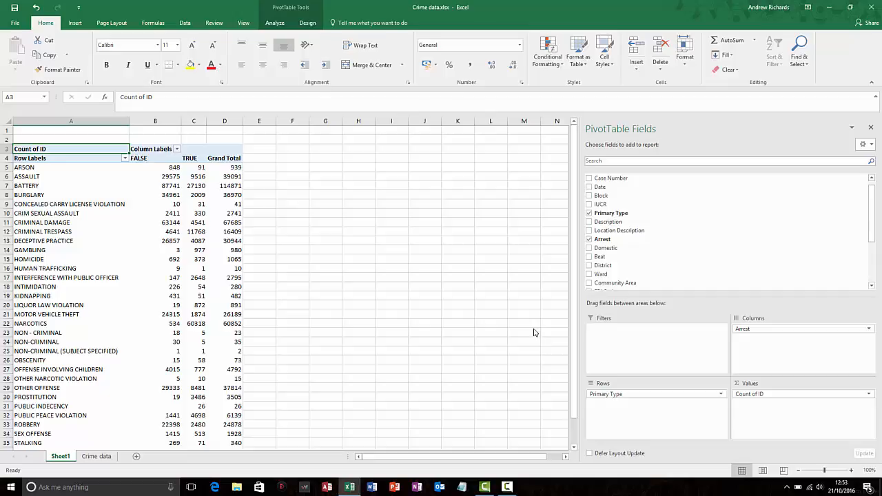
# Examine the FALSE, TRUE and Grand Total figures for arson in the PivotTable.
pyautogui.press('Down')
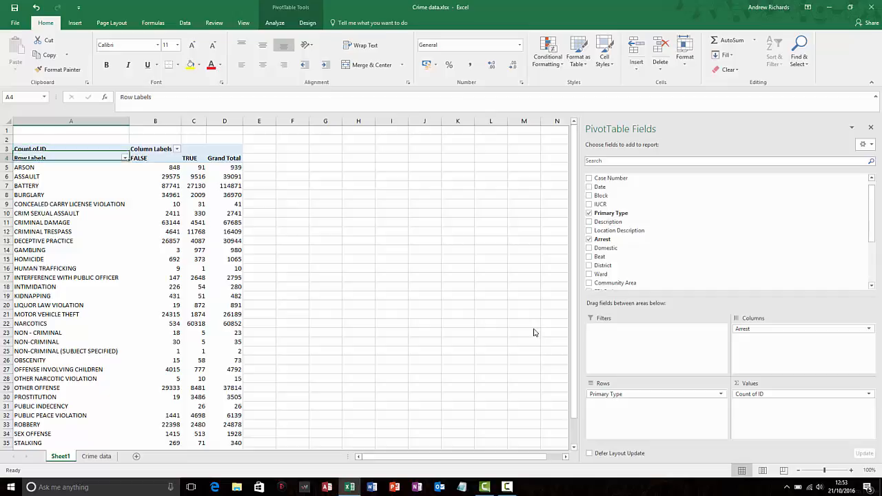
pyautogui.press('Down')
pyautogui.press('Right')
pyautogui.press('Up')
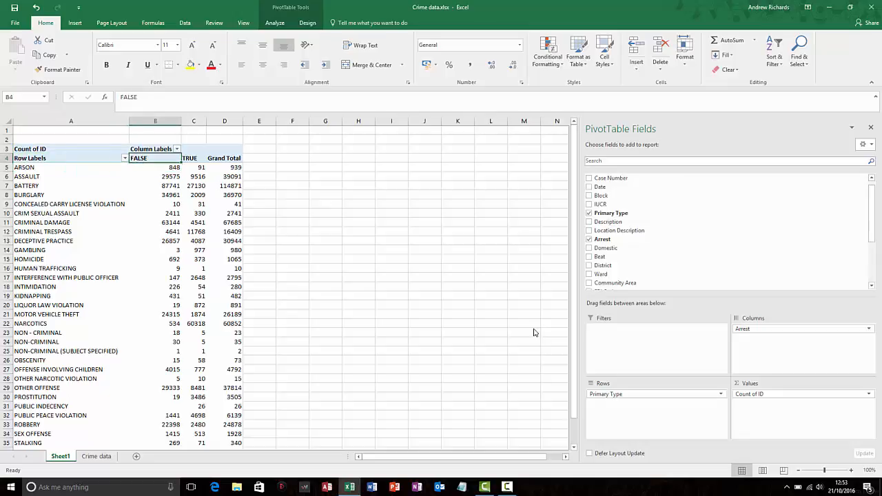
pyautogui.press('Down')
pyautogui.press('Right')
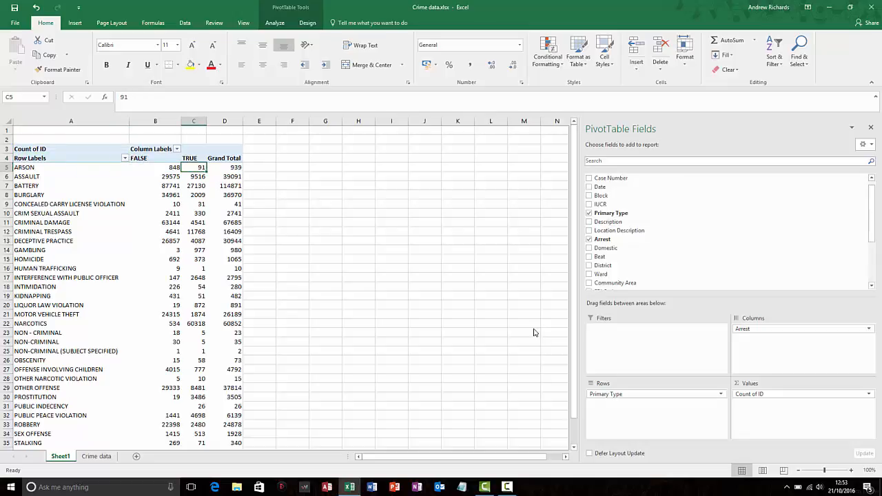
pyautogui.press('Up')
pyautogui.press('Down')
pyautogui.press('Right')
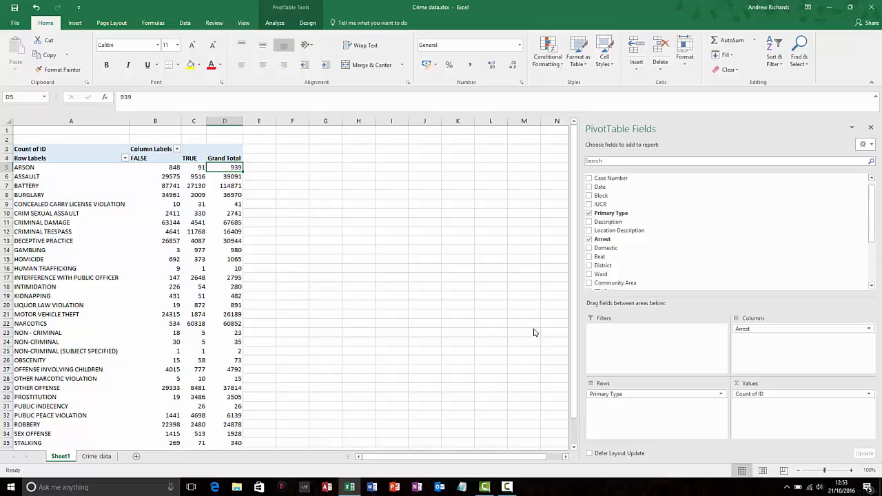
pyautogui.press('Right')
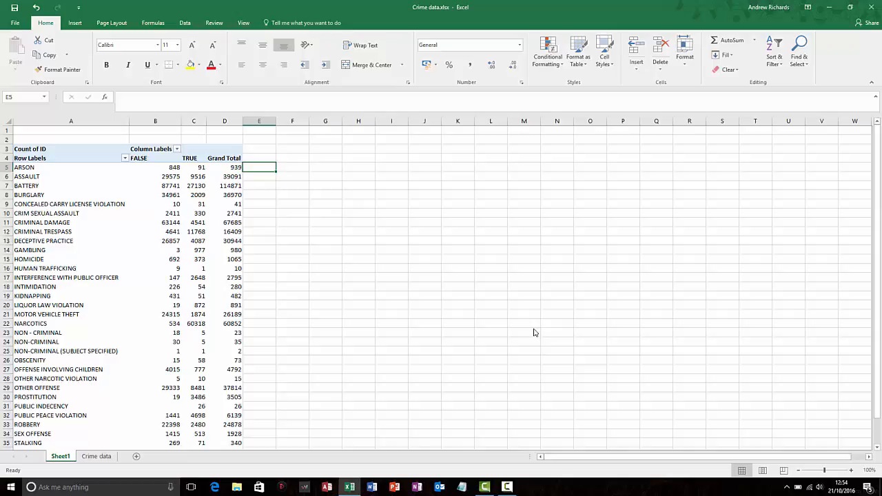
# Examine which PivotTable field and item calculations are available with the TRUE count for arson selected.
pyautogui.press('Left')
pyautogui.press('Left')
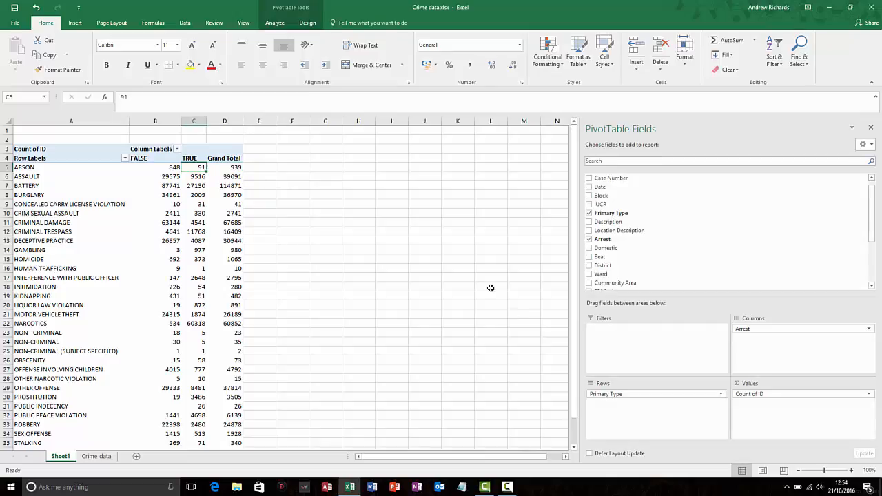
pyautogui.click(265, 23)
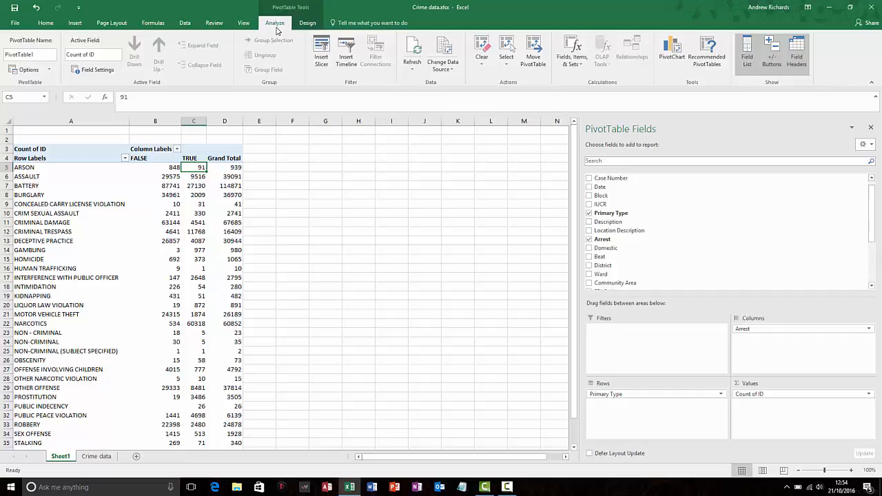
pyautogui.click(578, 64)
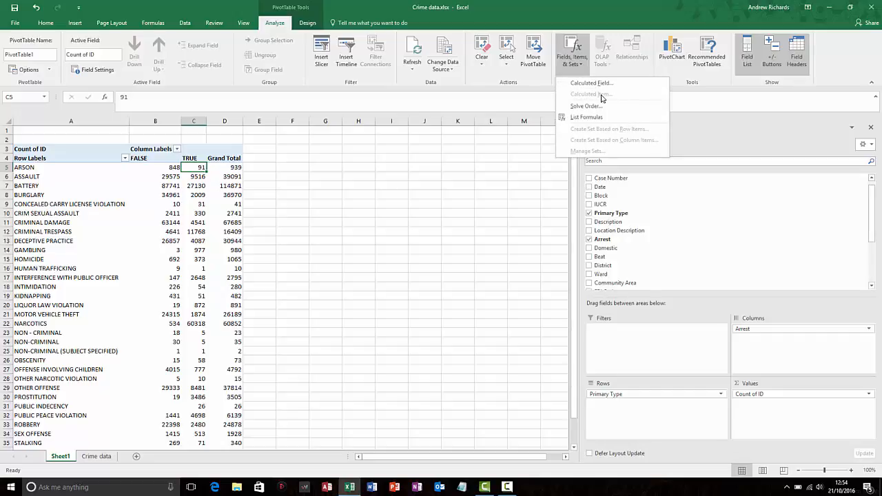
pyautogui.click(199, 176)
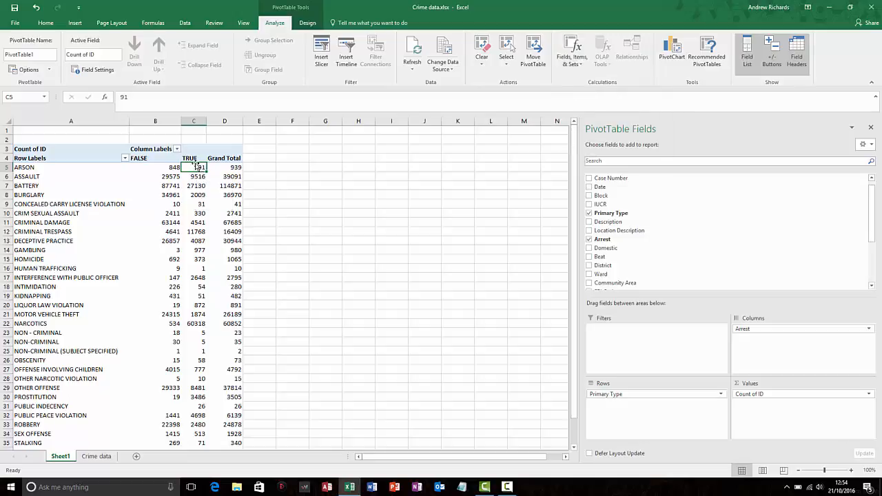
# With the TRUE column heading selected, start a calculated item in the Arrest field and name it Arrest rate.
pyautogui.click(191, 159)
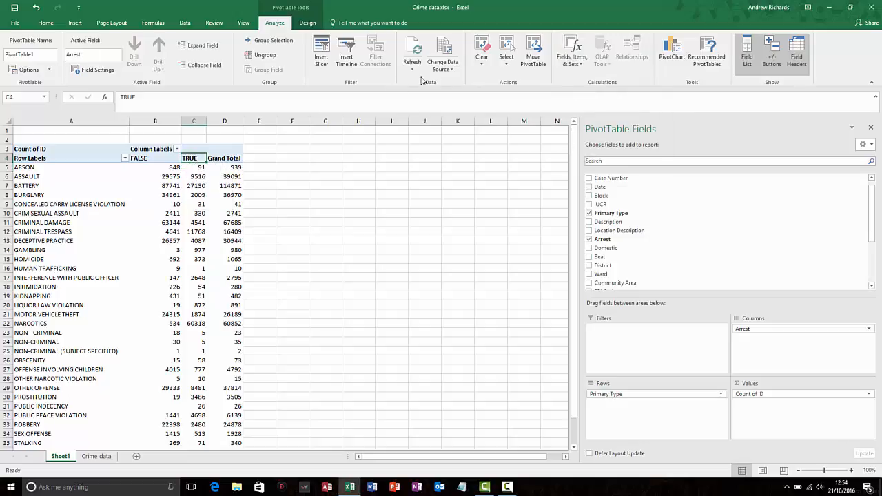
pyautogui.click(585, 63)
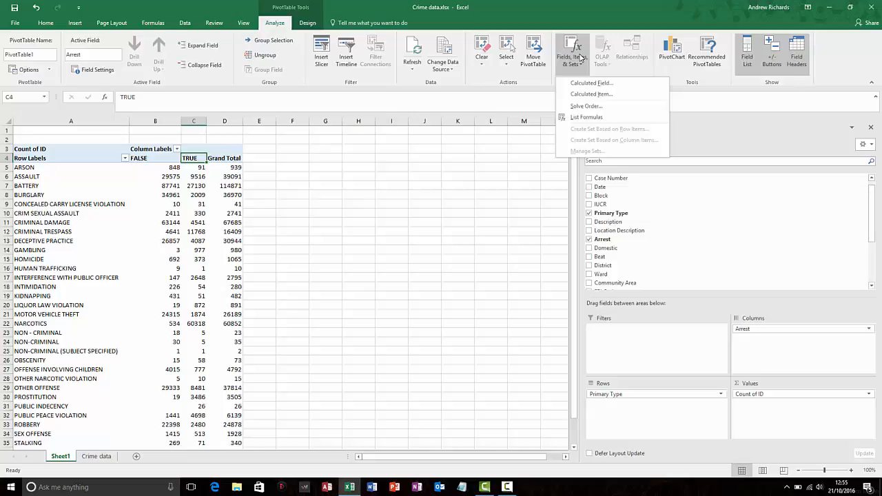
pyautogui.click(775, 328)
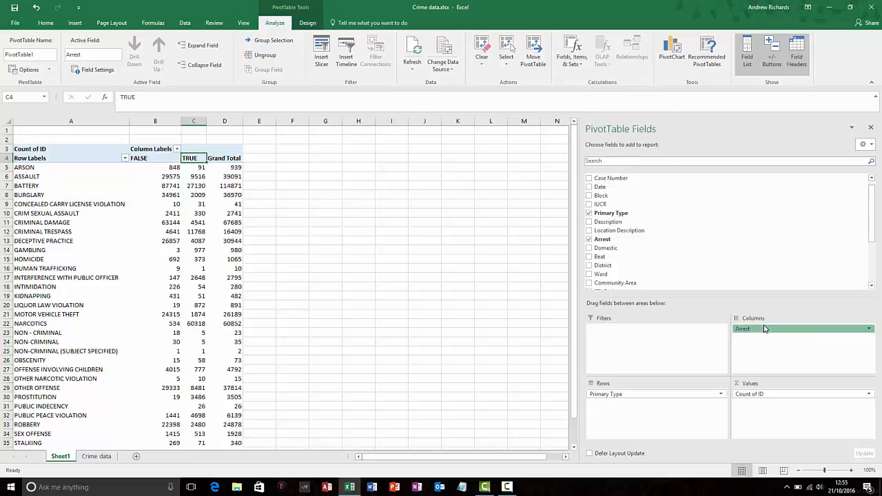
pyautogui.click(763, 328)
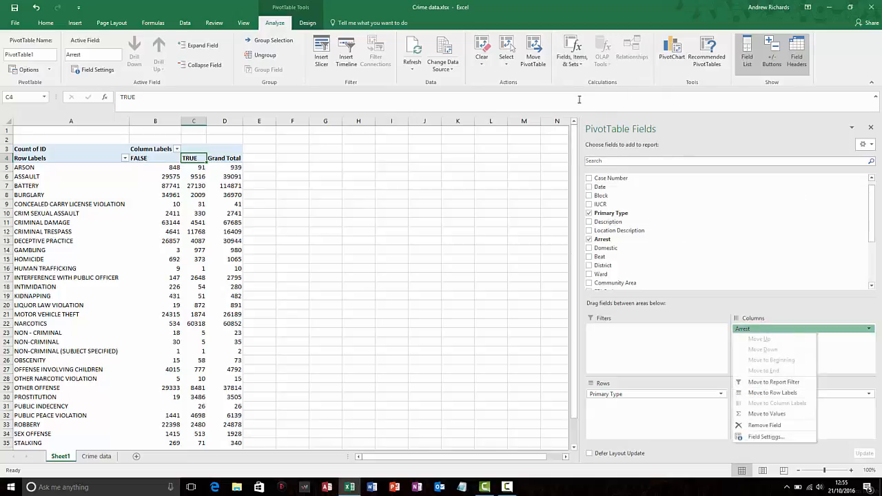
pyautogui.click(571, 67)
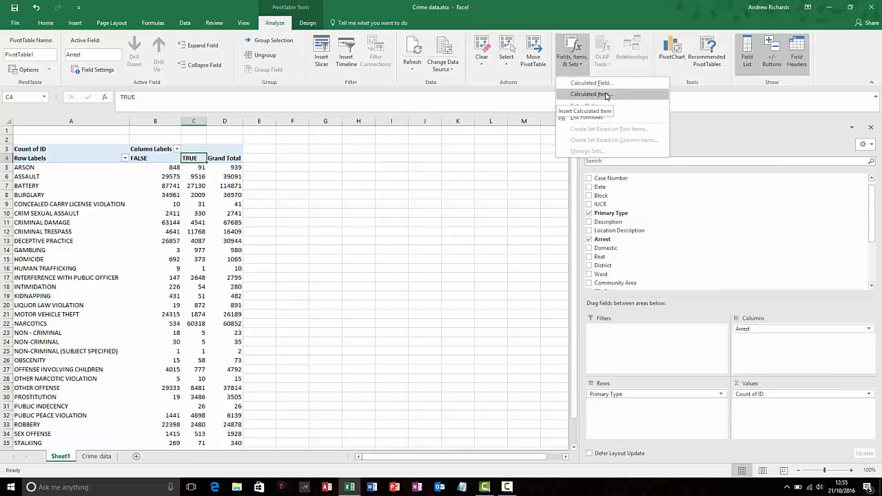
pyautogui.click(605, 95)
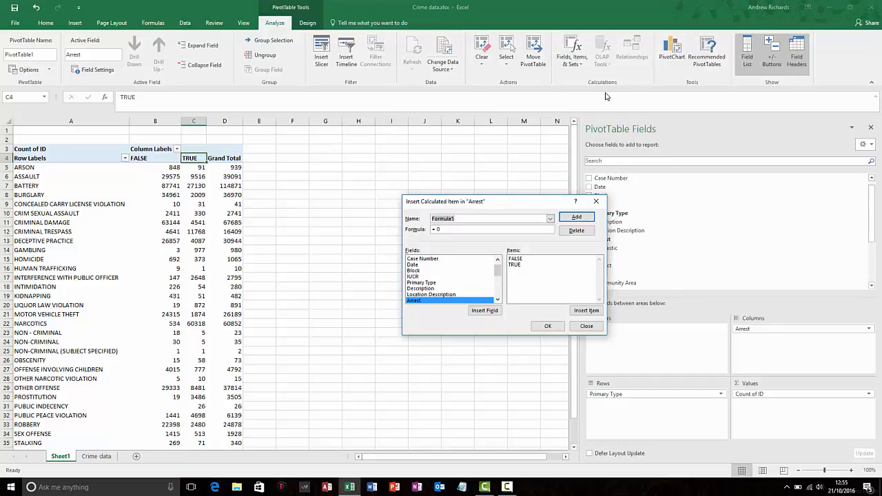
pyautogui.write('Arrest')
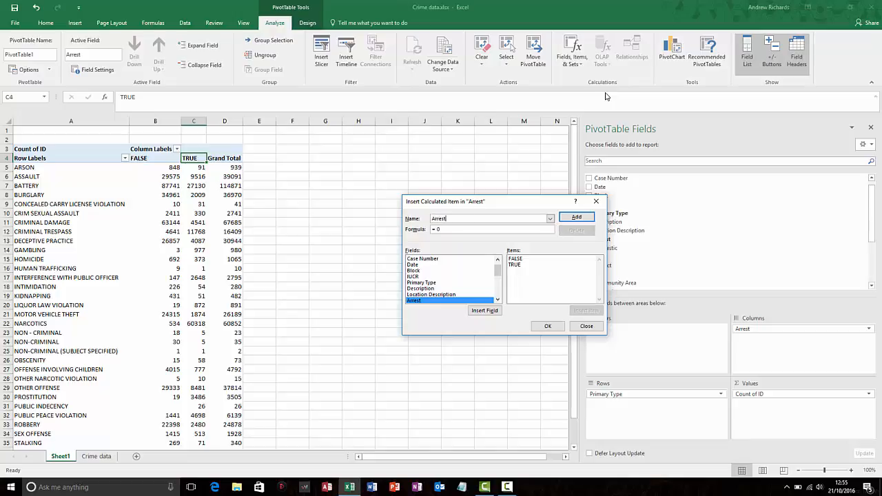
pyautogui.write(' rate')
pyautogui.press('Tab')
# Define the Arrest rate item's formula as ='TRUE'/('TRUE'+'FALSE') and insert the item into the PivotTable.
pyautogui.click(521, 266)
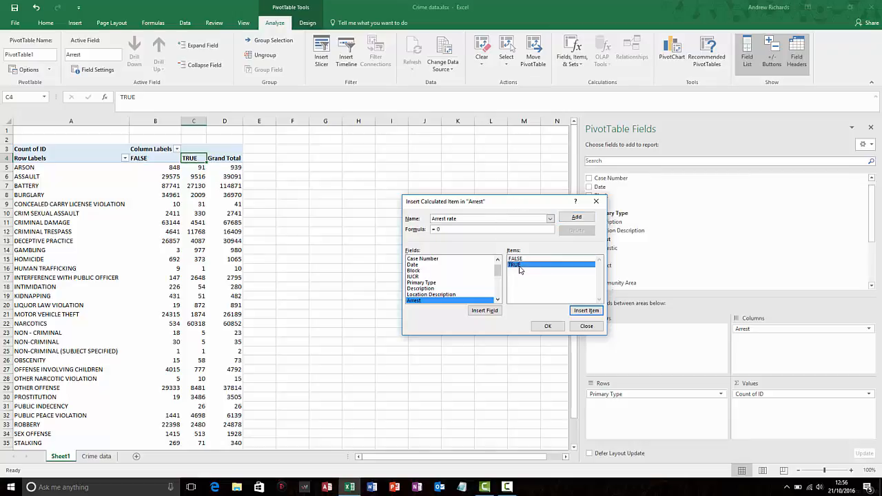
pyautogui.click(521, 259)
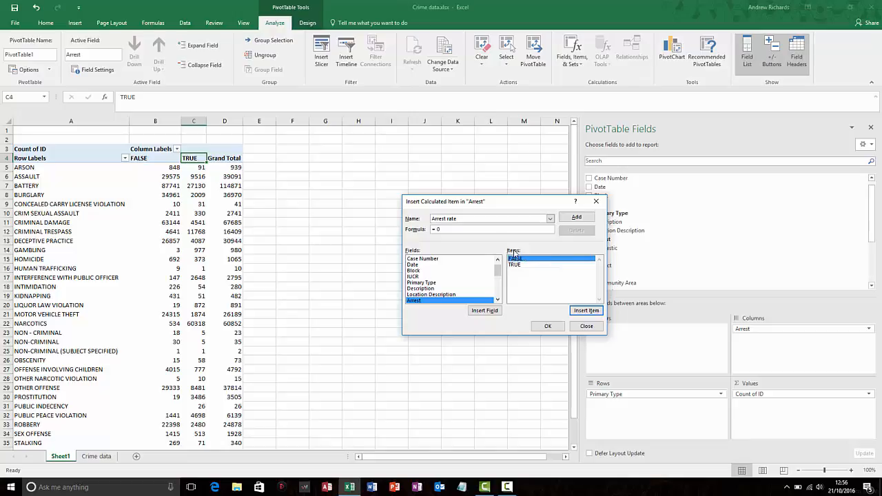
pyautogui.click(482, 230)
pyautogui.press('BackSpace')
pyautogui.press('BackSpace')
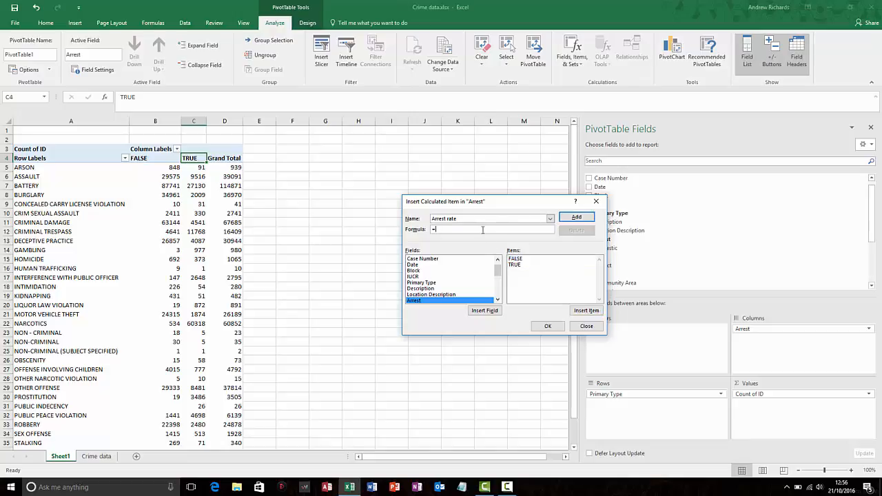
pyautogui.click(513, 265)
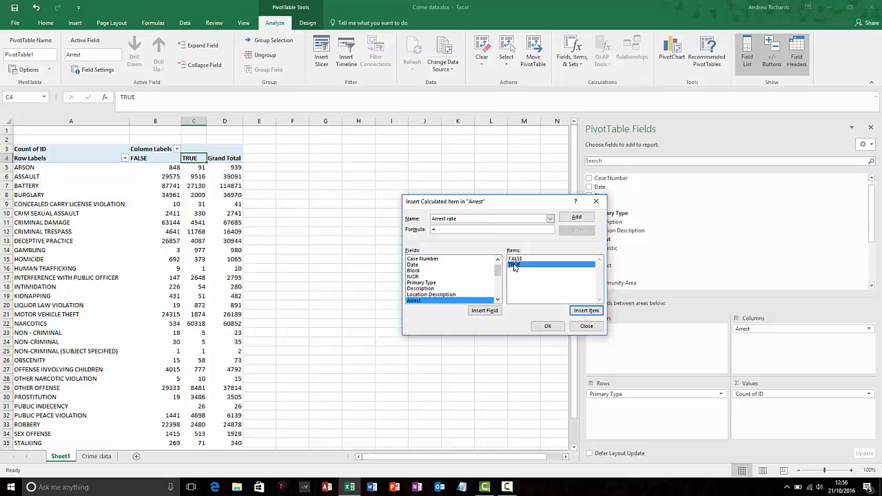
pyautogui.doubleClick(514, 265)
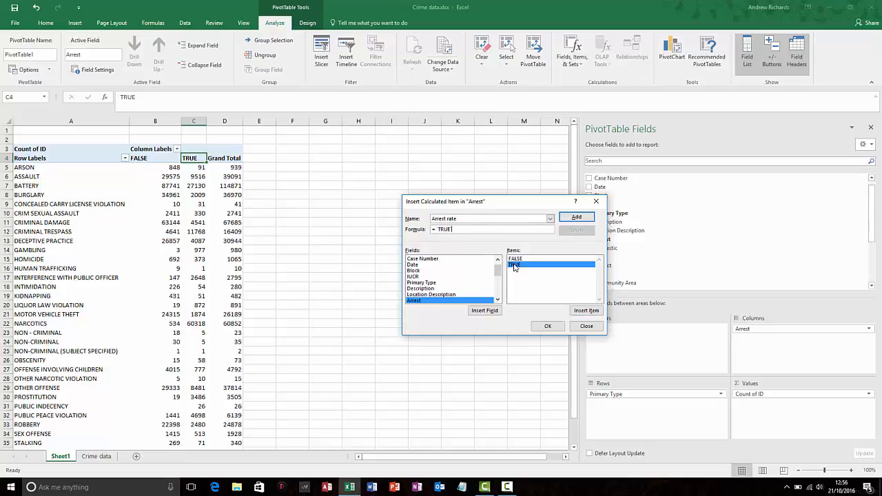
pyautogui.write('/')
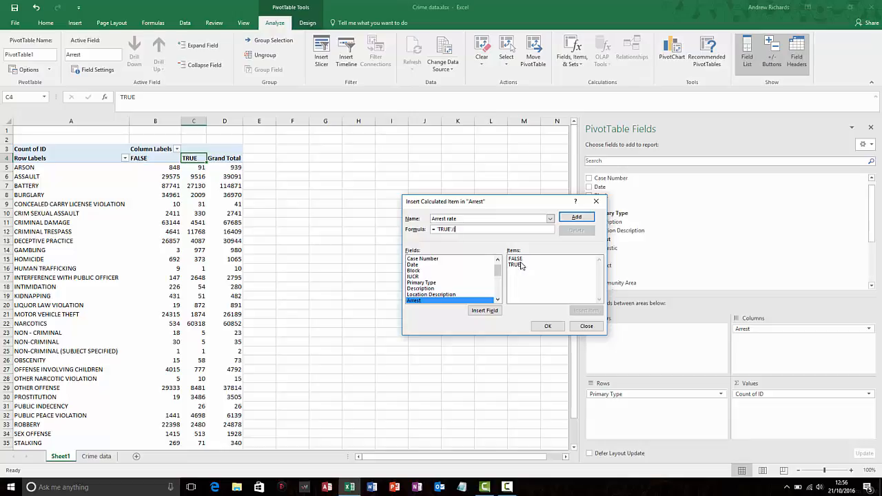
pyautogui.doubleClick(519, 265)
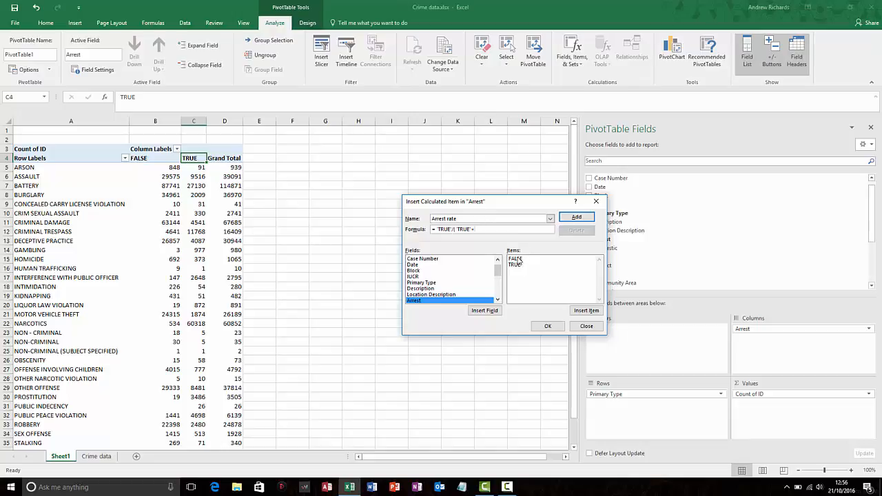
pyautogui.doubleClick(517, 260)
pyautogui.write(')')
pyautogui.click(546, 329)
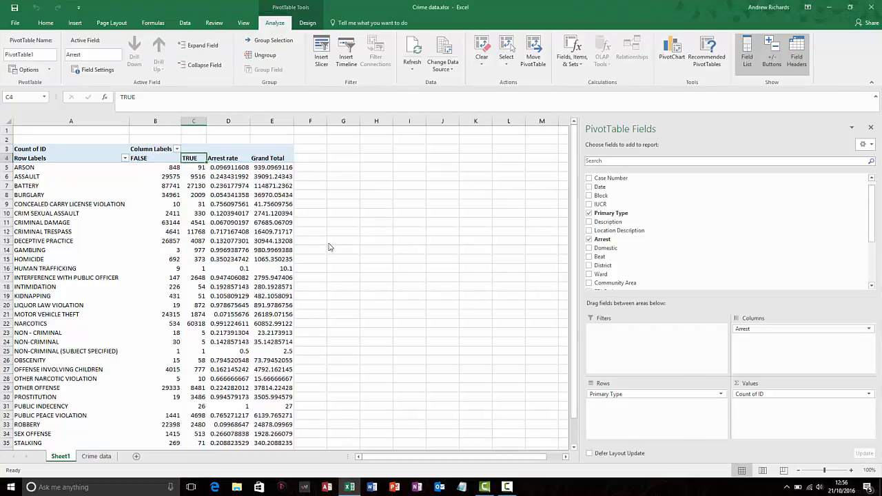
# Filter the PivotTable's column labels to hide FALSE and TRUE, keeping only Arrest rate.
pyautogui.click(177, 149)
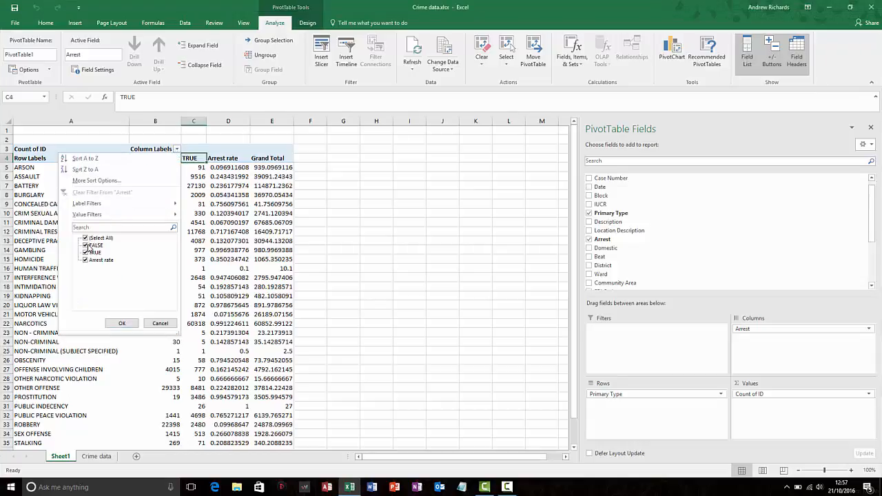
pyautogui.click(87, 246)
pyautogui.click(89, 253)
pyautogui.click(122, 326)
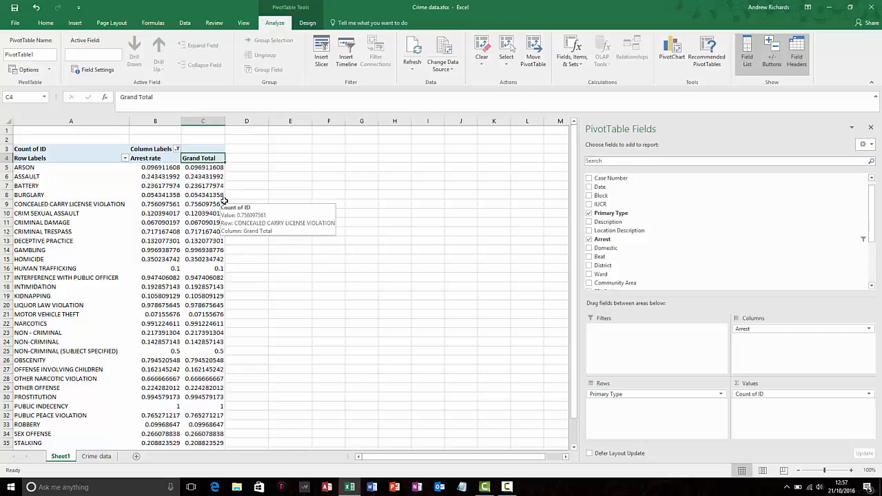
# Turn off the PivotTable's grand totals for both rows and columns.
pyautogui.click(306, 24)
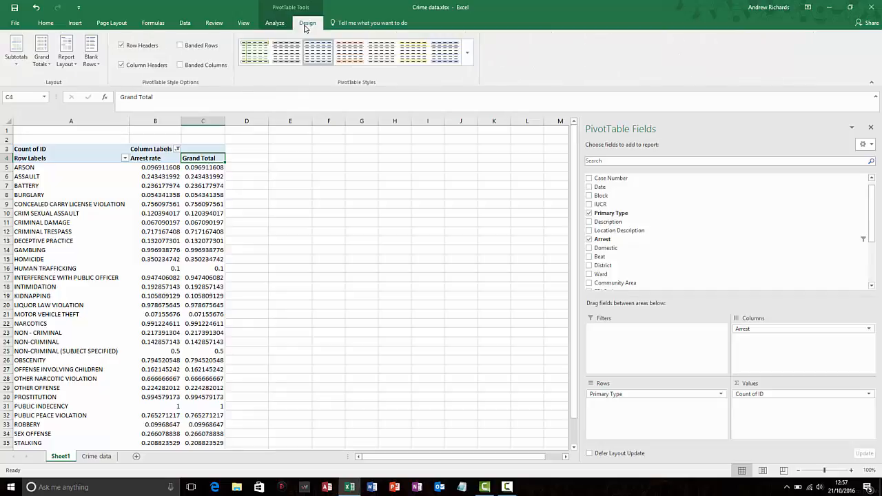
pyautogui.click(46, 65)
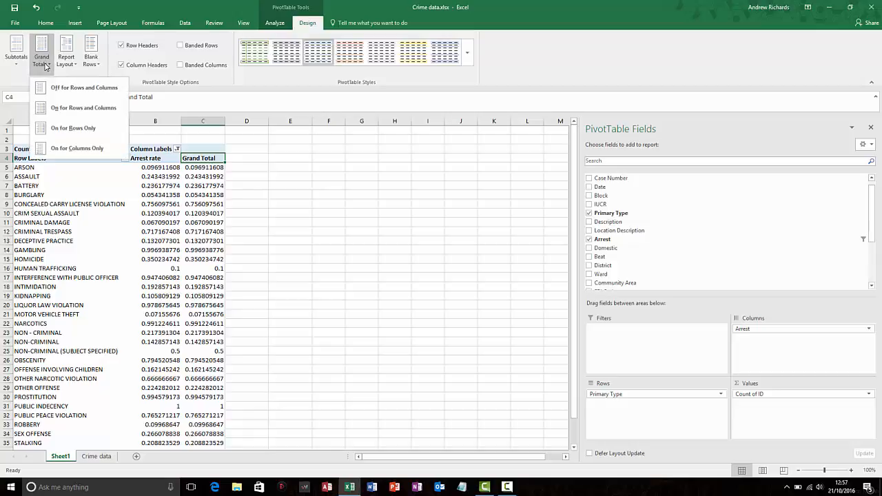
pyautogui.click(61, 87)
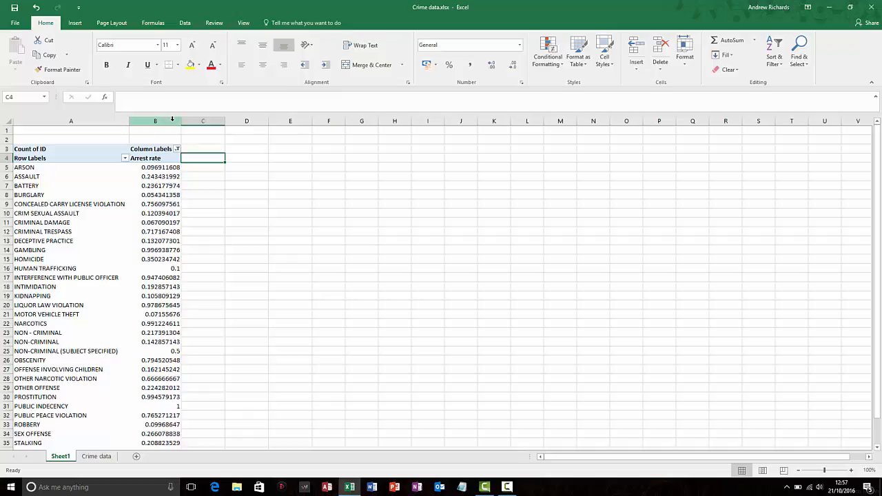
# Format the whole Arrest rate column as percentages with two decimal places.
pyautogui.click(164, 153)
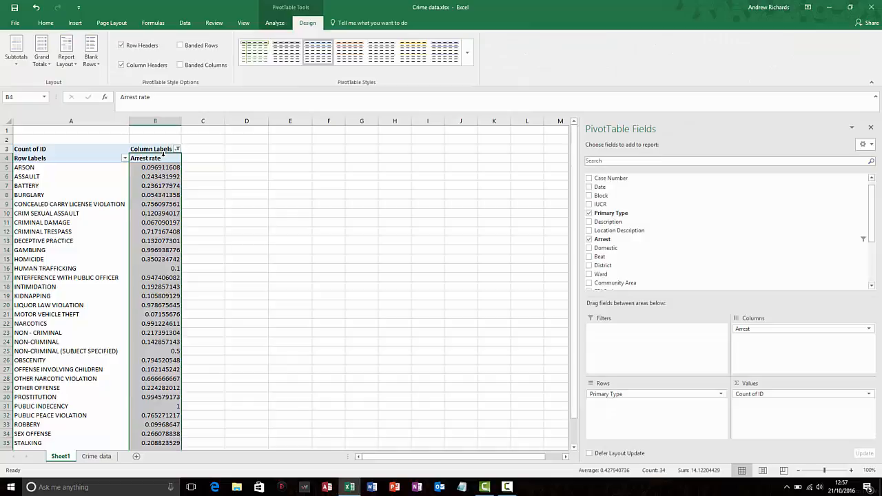
pyautogui.hotkey('ctrl', 'shift', '5')
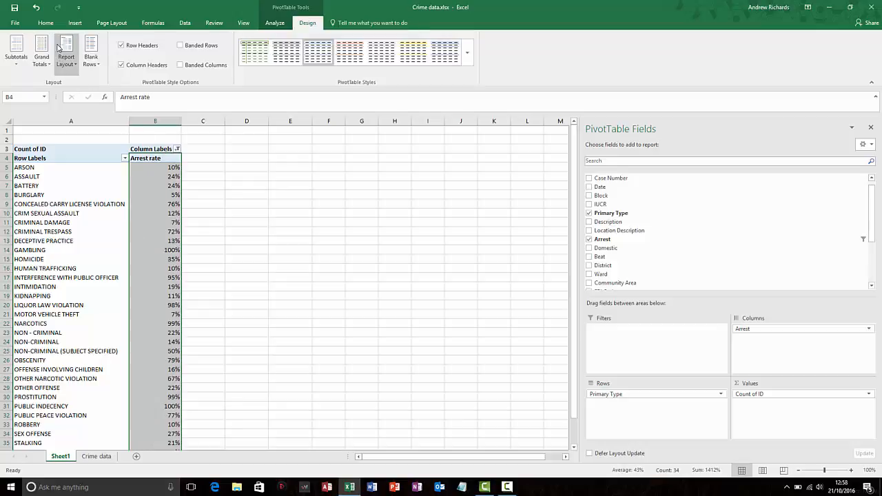
pyautogui.click(51, 22)
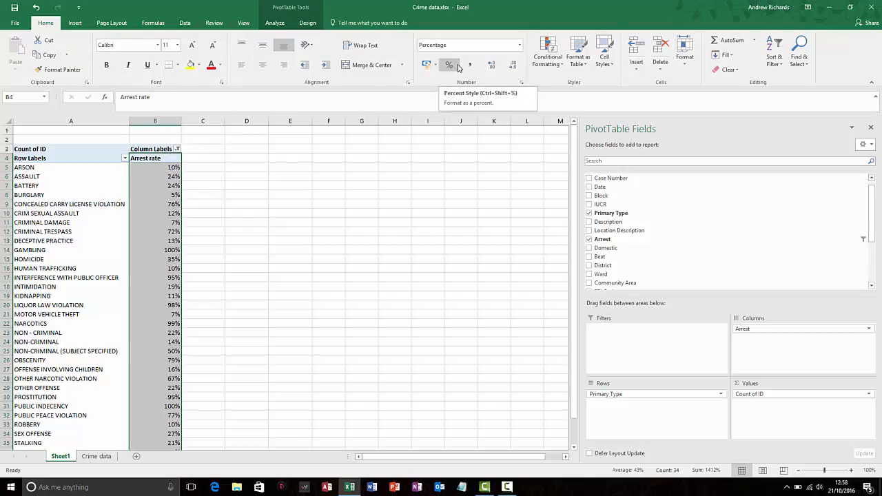
pyautogui.click(492, 66)
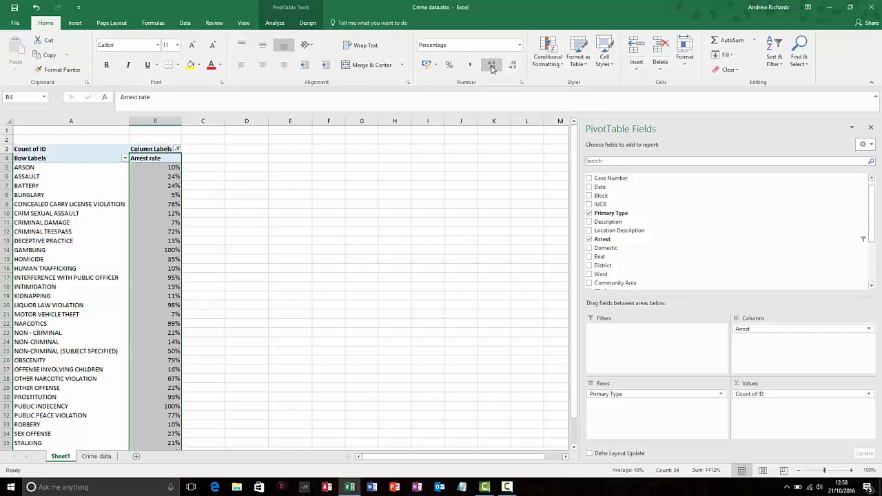
pyautogui.click(492, 66)
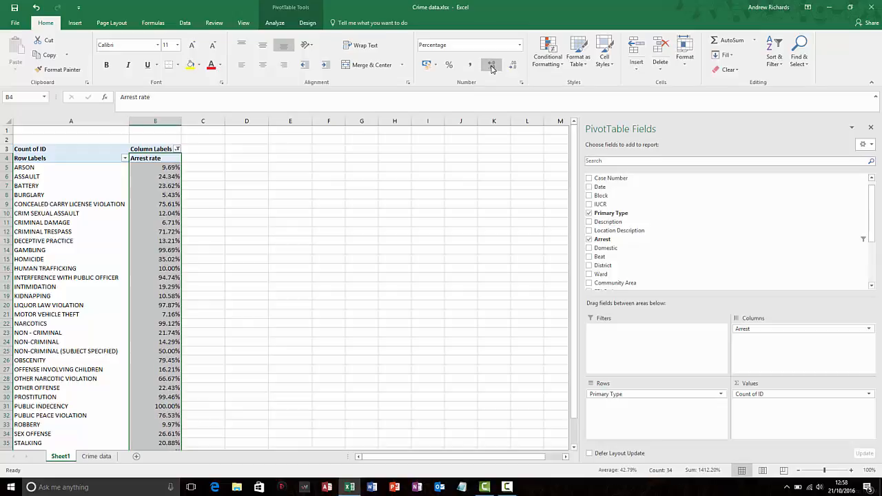
# Review the arrest rates from arson through concealed carry license violation, and the rate for interference with public officer.
pyautogui.press('Left')
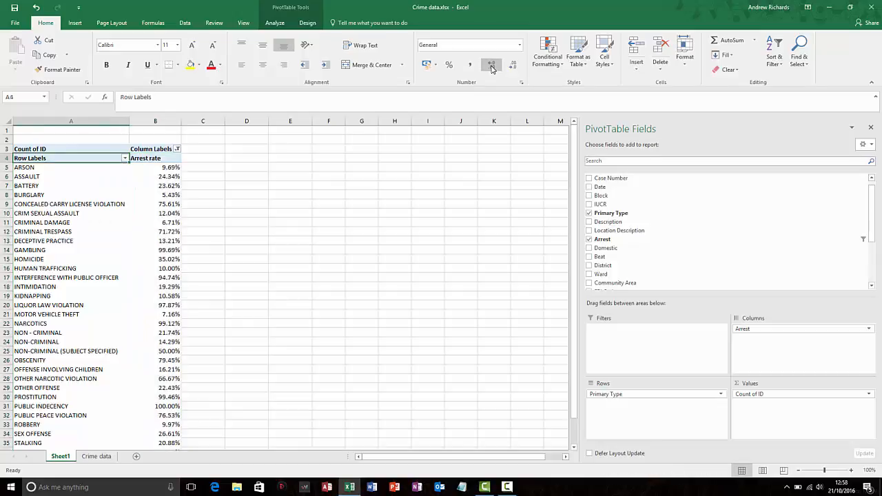
pyautogui.press('Down')
pyautogui.press('Right')
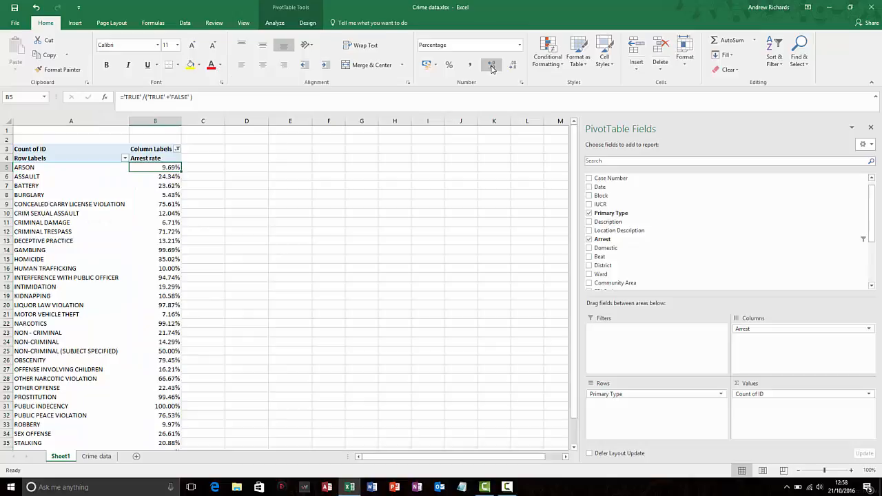
pyautogui.press('Down')
pyautogui.press('Down')
pyautogui.press('Down')
pyautogui.press('Down')
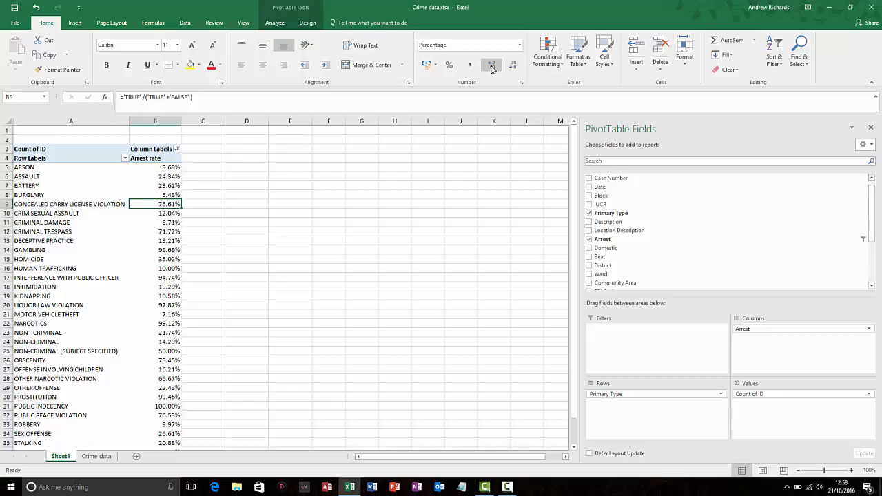
pyautogui.click(88, 275)
pyautogui.click(89, 274)
pyautogui.press('Right')
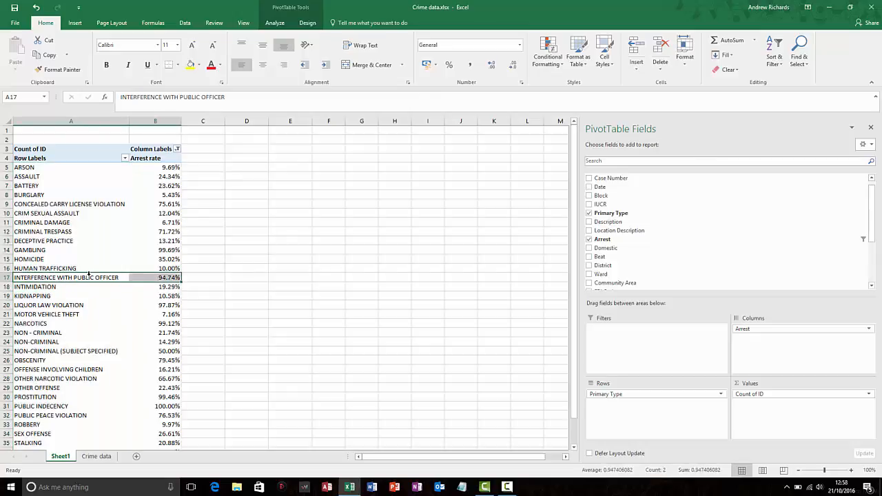